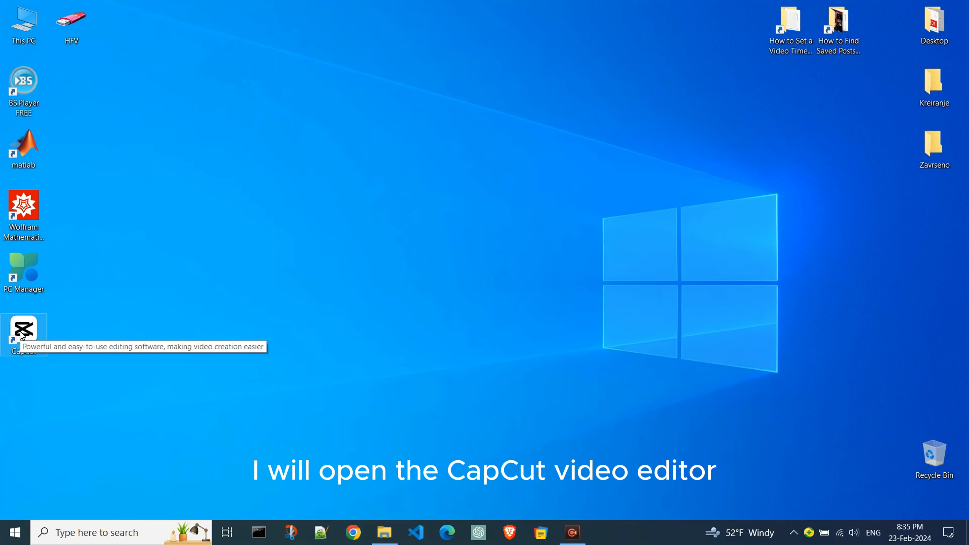
Step: Open CapCut and create a new project
double_click(21, 336)
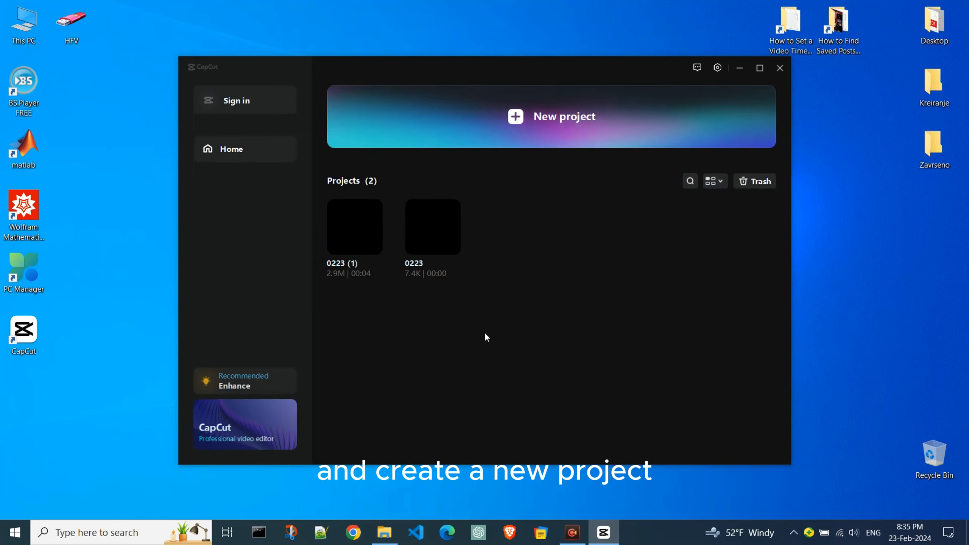
click(612, 117)
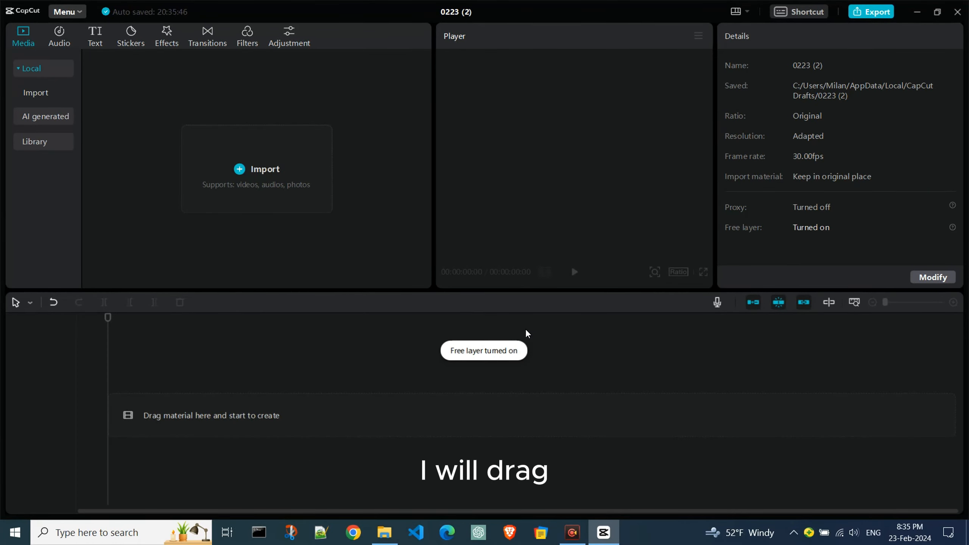
Step: Import force quit apps.mp4 from its File Explorer folder into the project media and place it at the start of the timeline
click(384, 532)
click(457, 207)
drag(454, 202, 183, 153)
click(366, 197)
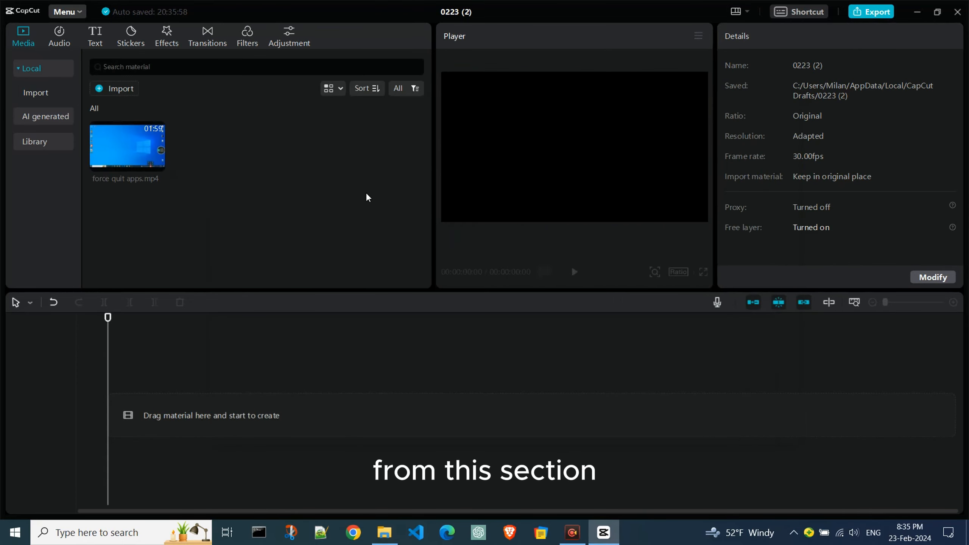
drag(134, 151, 150, 424)
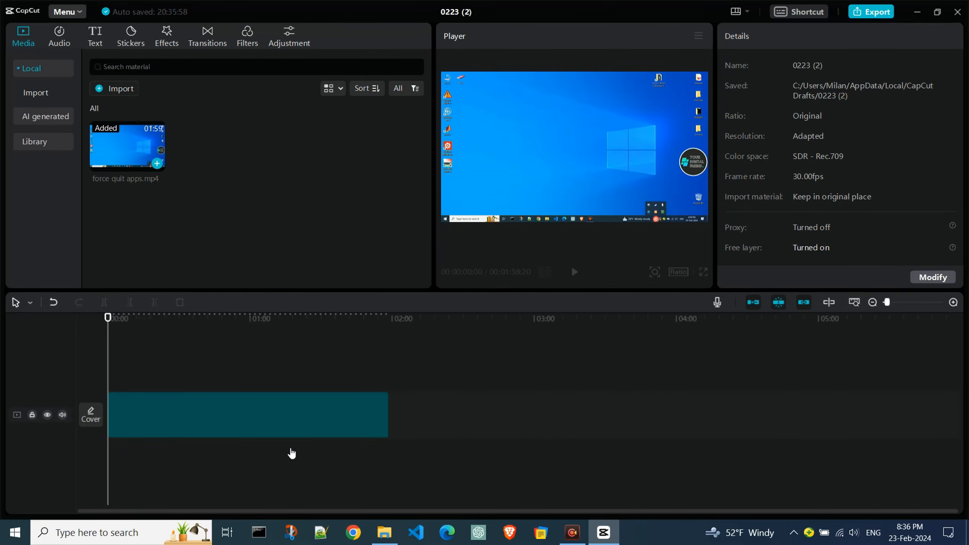
Step: Look through the timeline clip's audio, speed, animation and adjustment settings, and browse the audio, sticker, effect and transition libraries
click(288, 435)
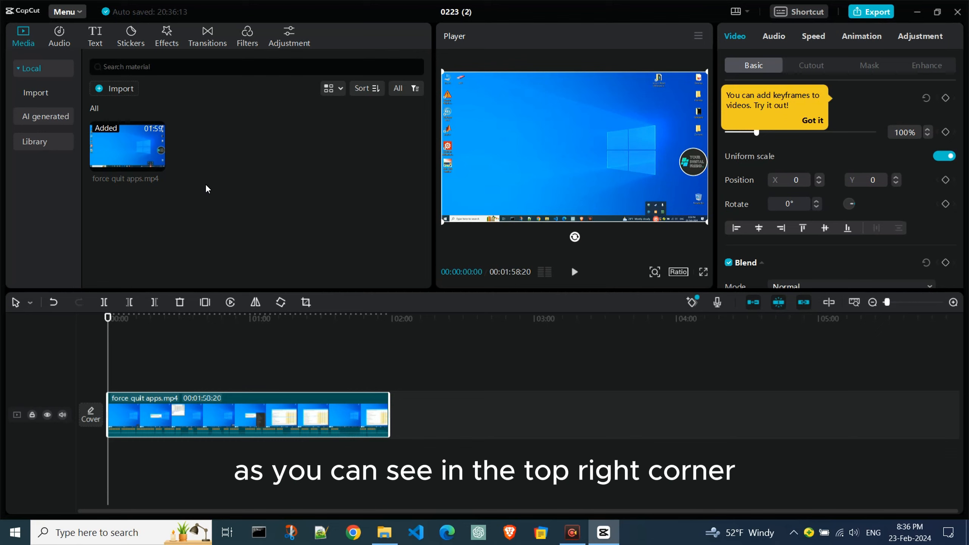
click(774, 36)
click(813, 36)
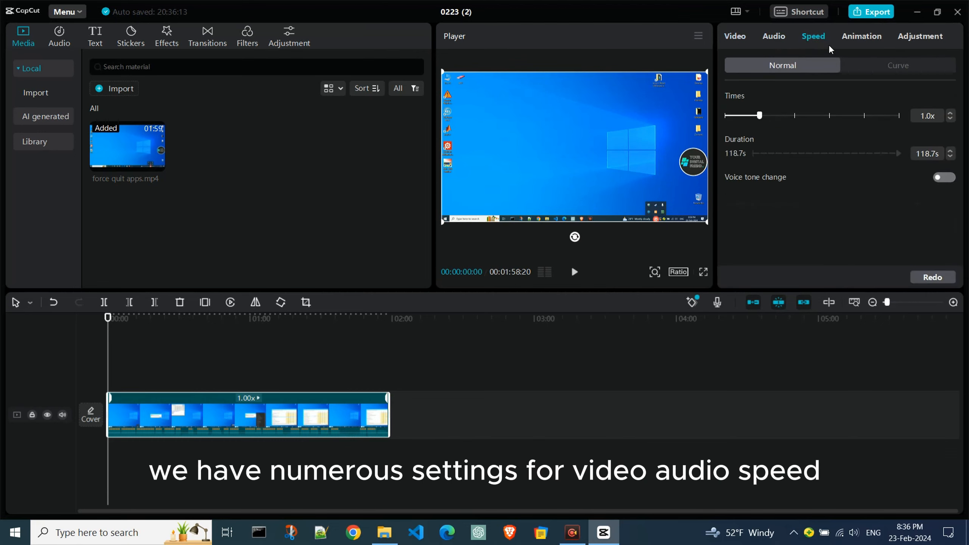
click(861, 38)
click(922, 45)
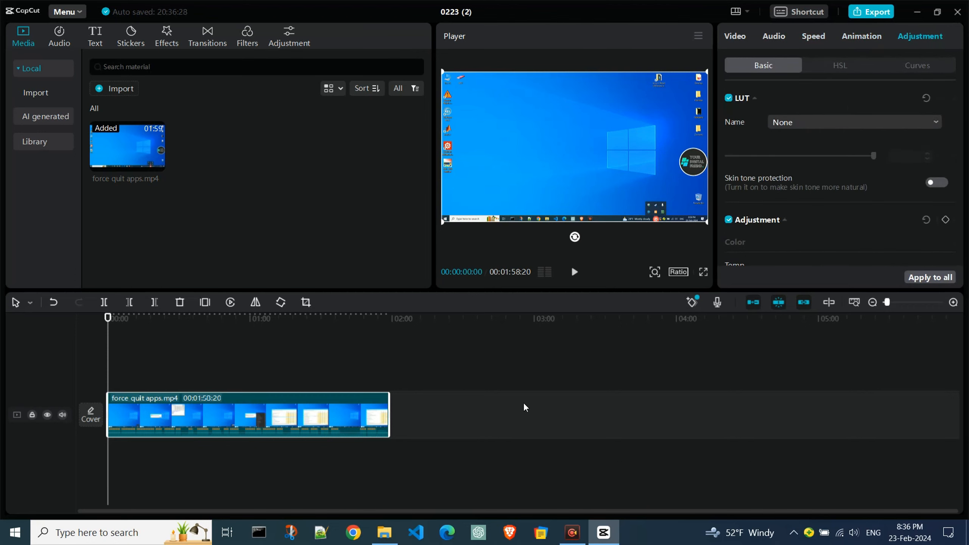
click(61, 40)
click(131, 38)
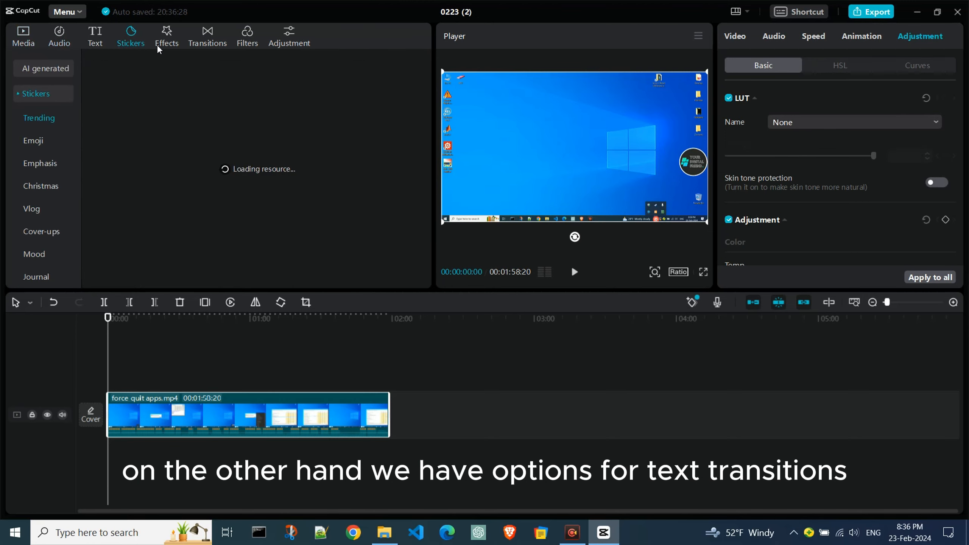
click(167, 45)
click(212, 42)
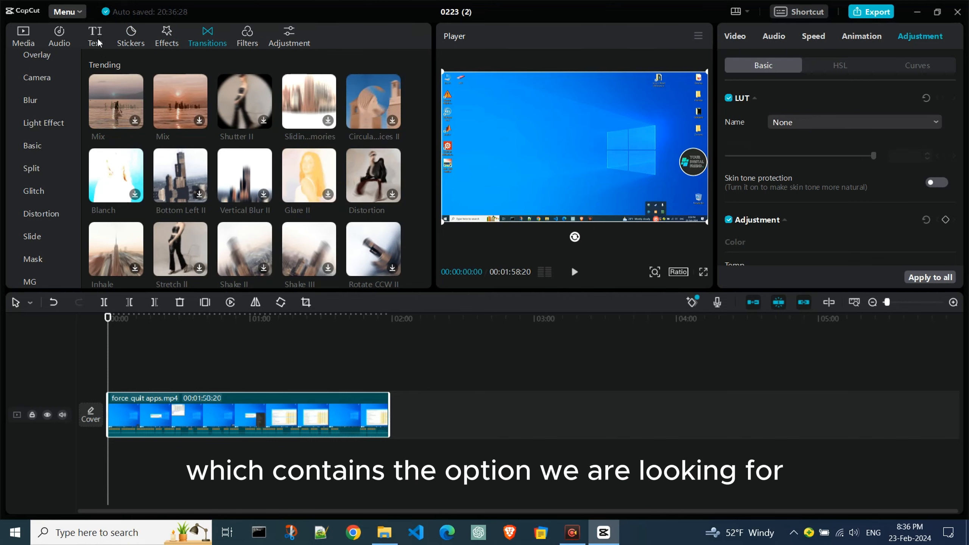
Step: Generate auto captions for the video with English as the spoken language
click(96, 38)
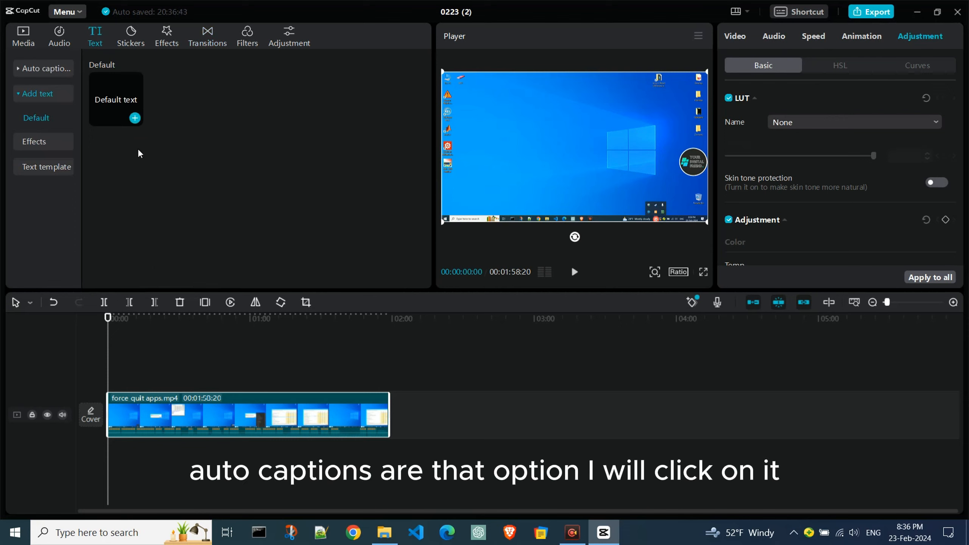
click(20, 72)
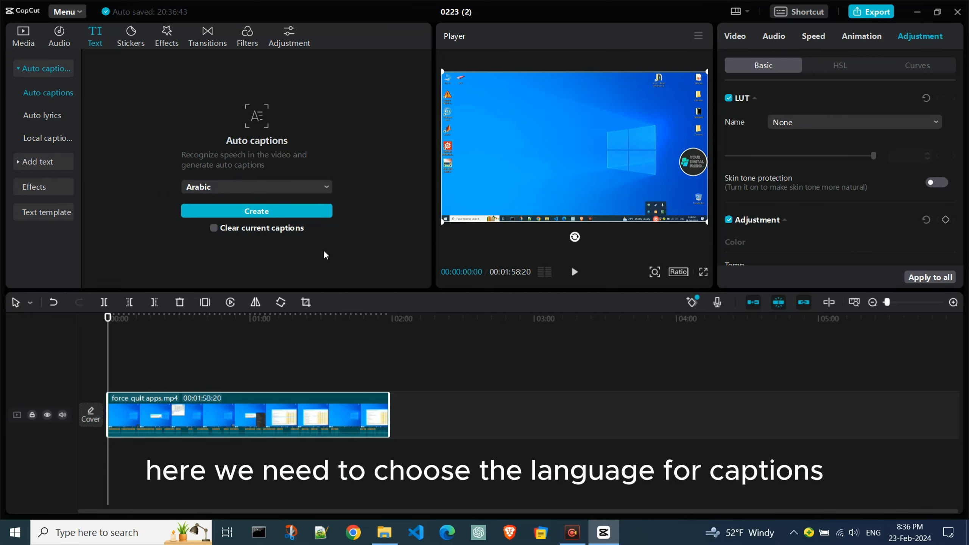
click(328, 189)
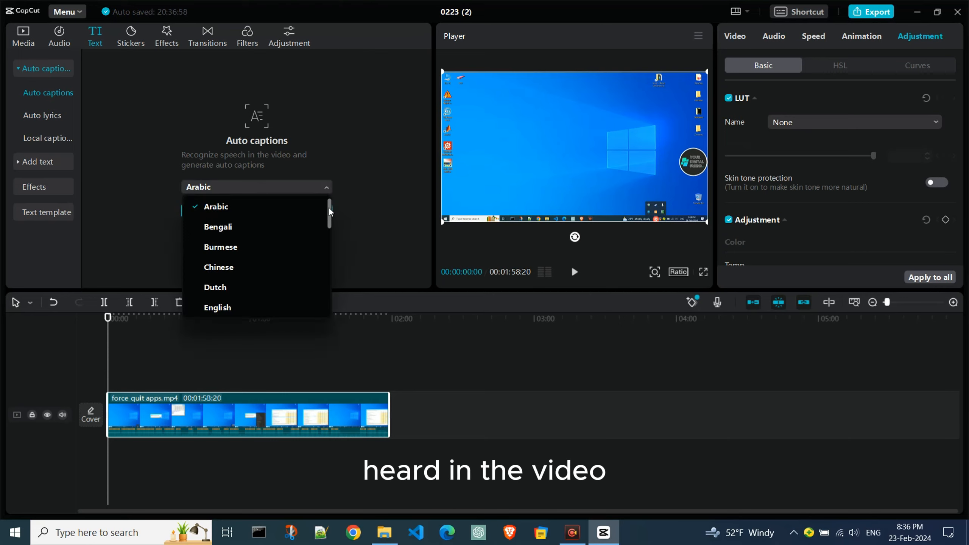
mouse_move(329, 212)
mouse_down()
mouse_move(334, 303)
mouse_move(331, 221)
mouse_up()
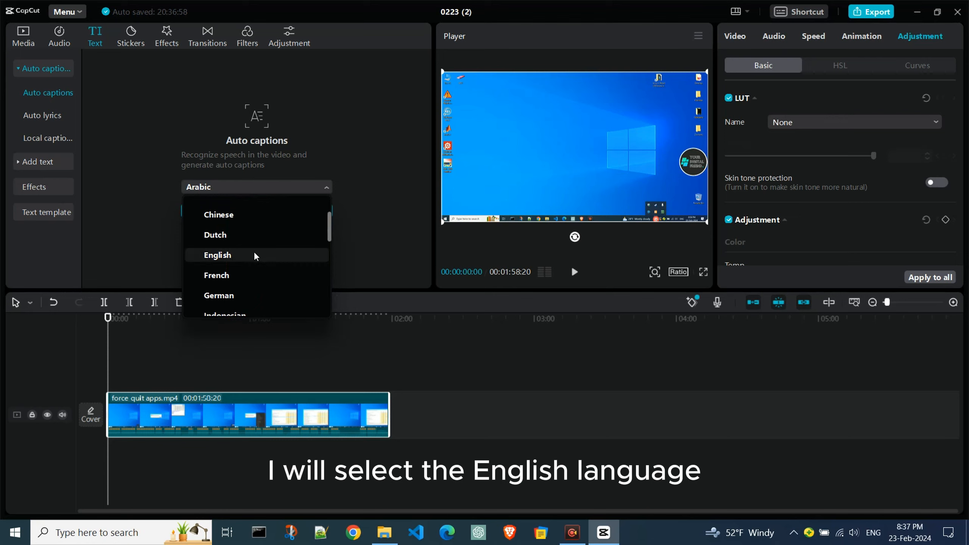
click(230, 256)
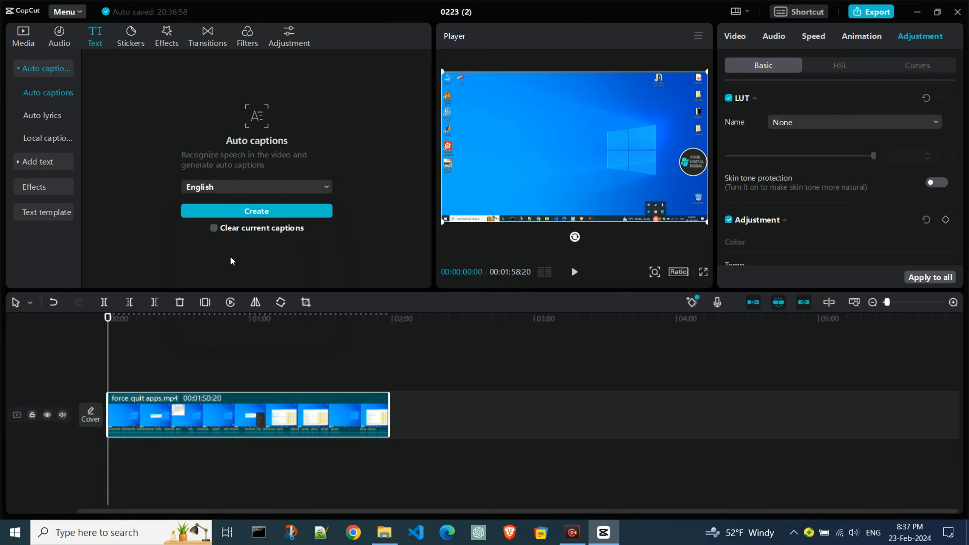
click(275, 211)
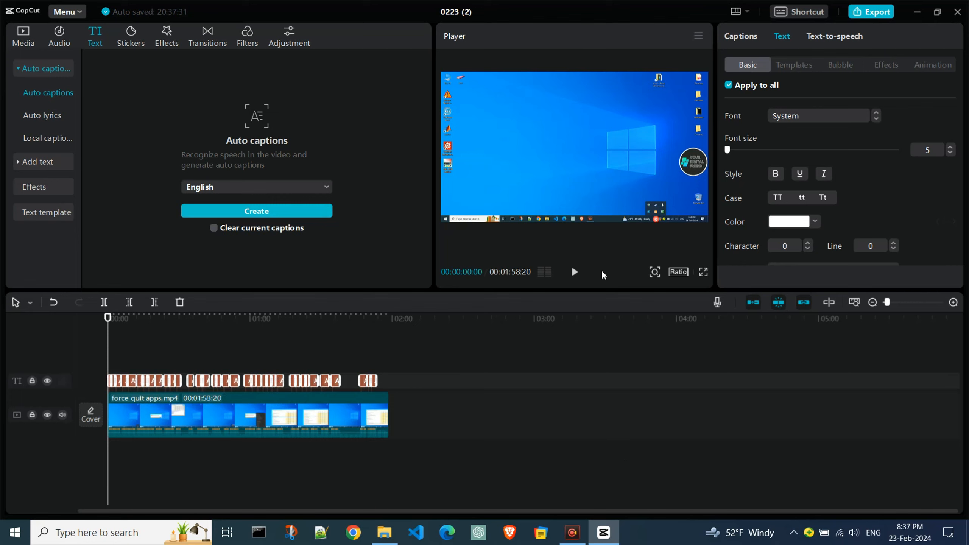
Step: Play the video in full screen to check the generated captions, and return to the editor
click(704, 273)
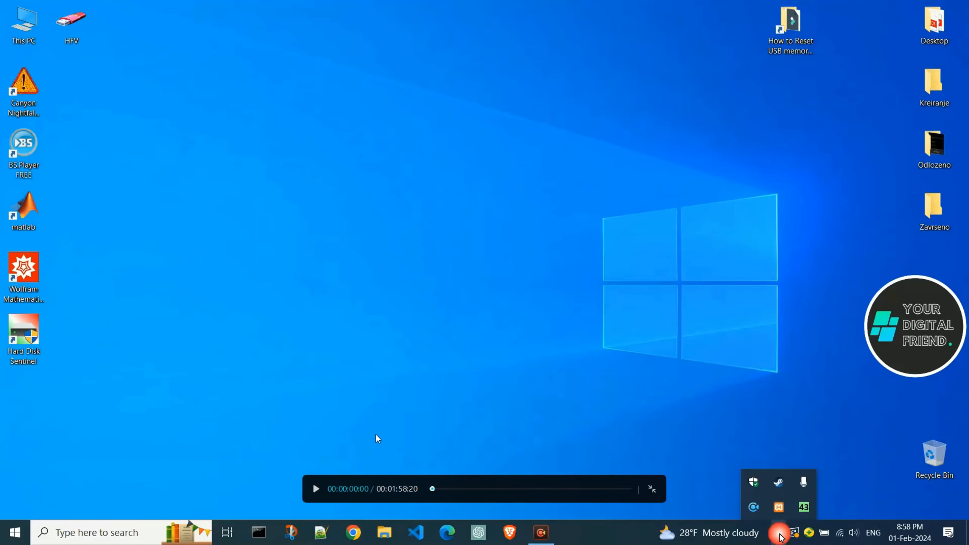
click(316, 488)
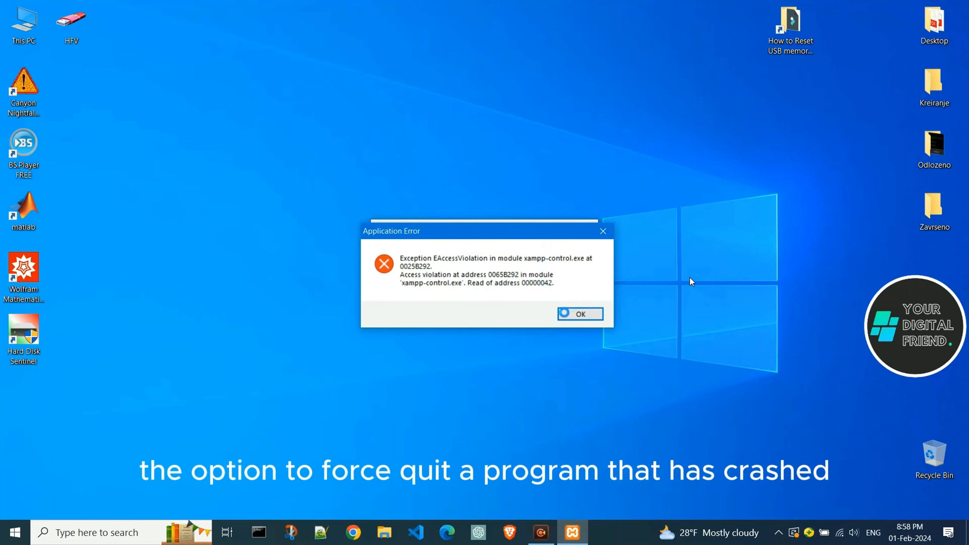
key(Escape)
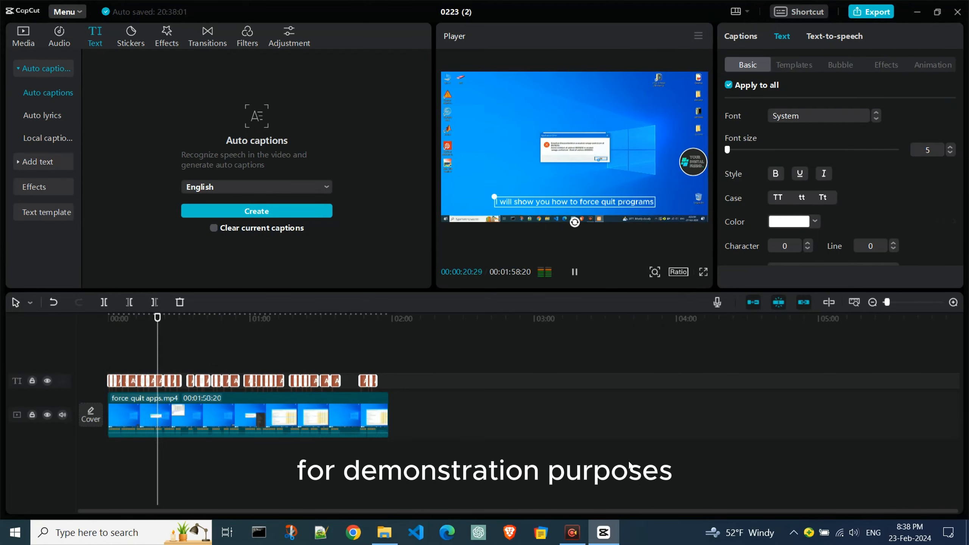
Step: Hide the caption track and show it again during playback to compare, and pause the video
click(47, 380)
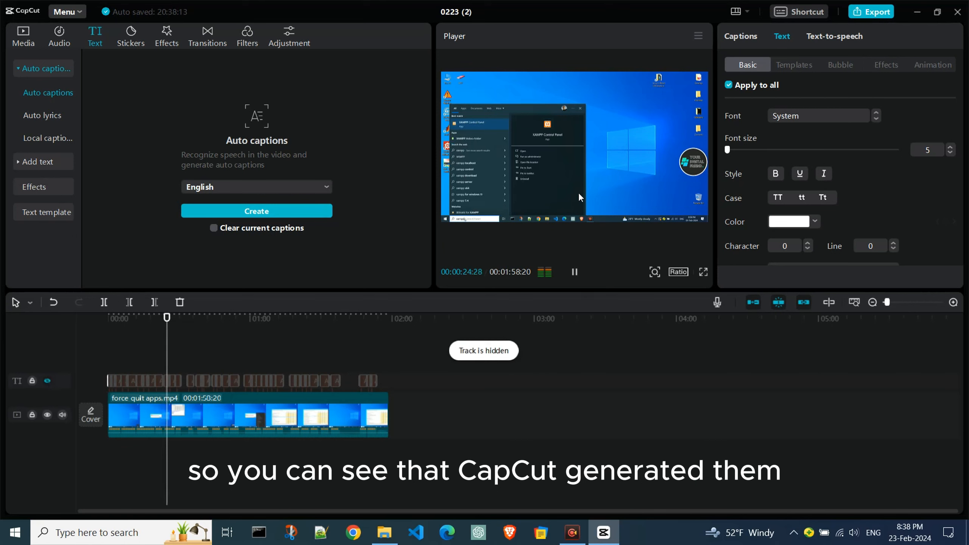
click(49, 380)
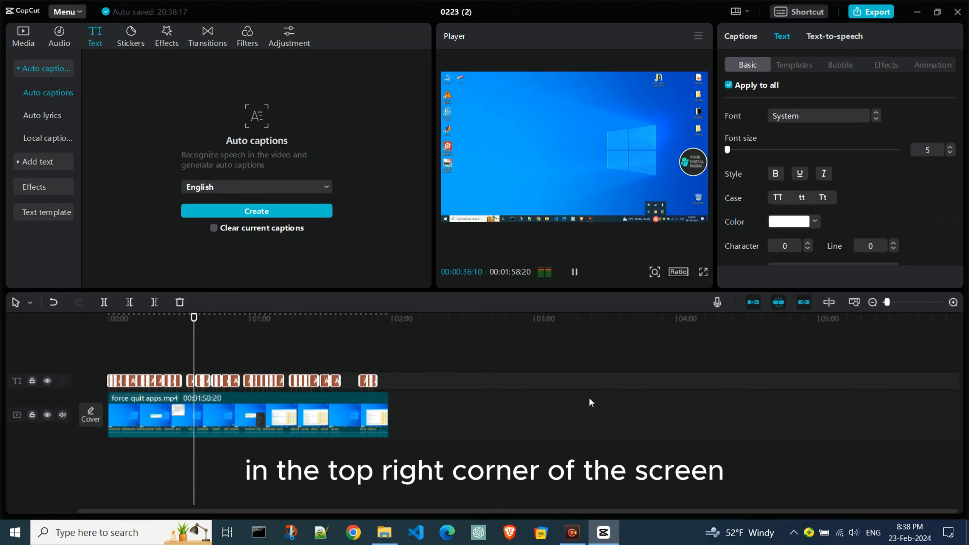
key(space)
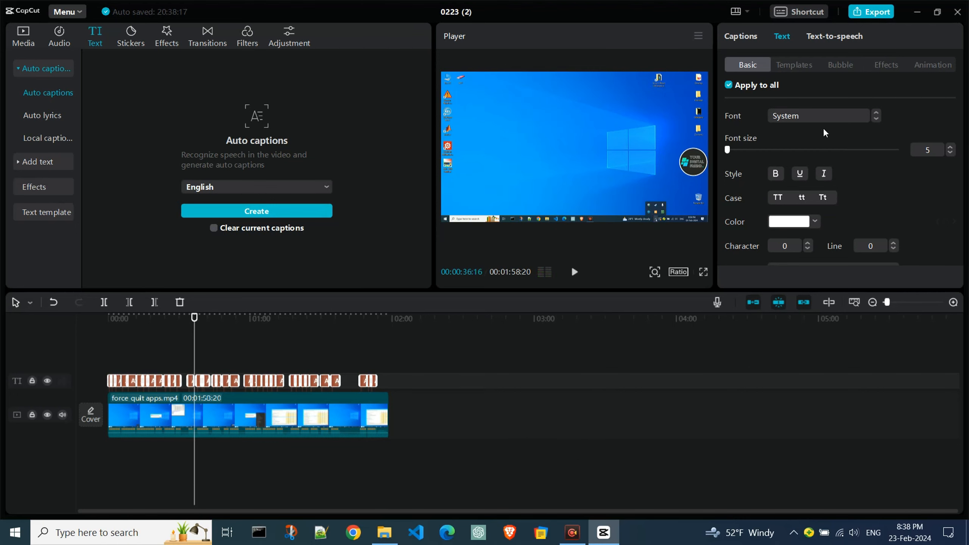
Step: Set the font of all captions to ZY Starry at size 31 and make the text bold
click(852, 112)
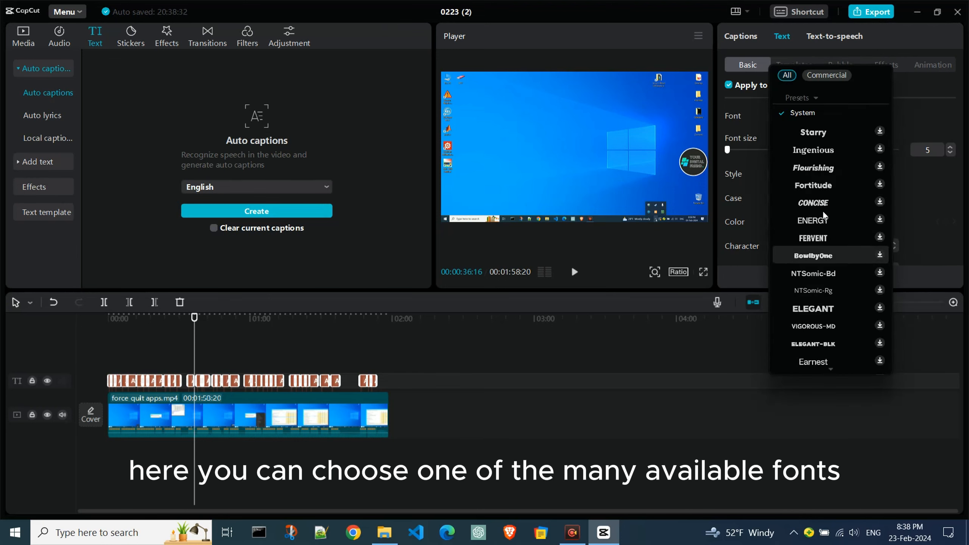
click(819, 133)
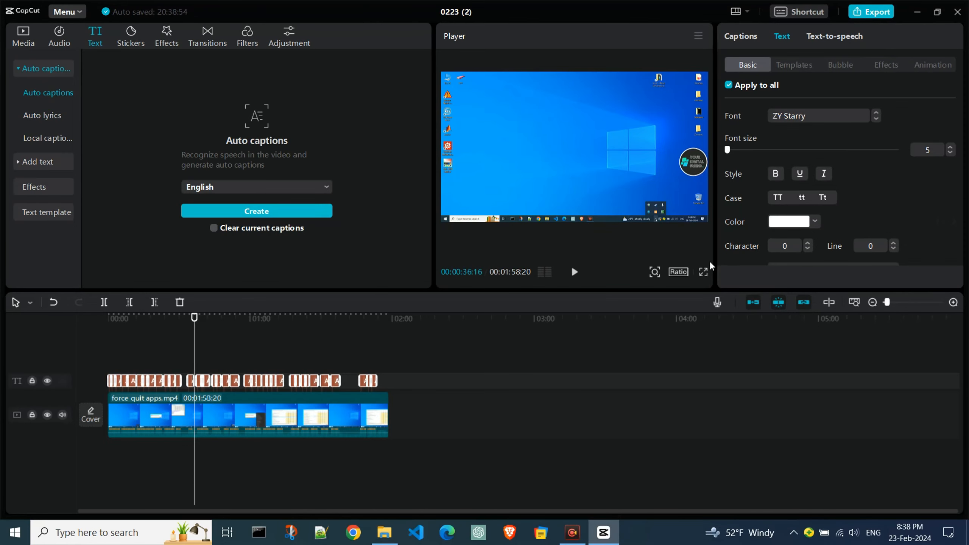
click(744, 150)
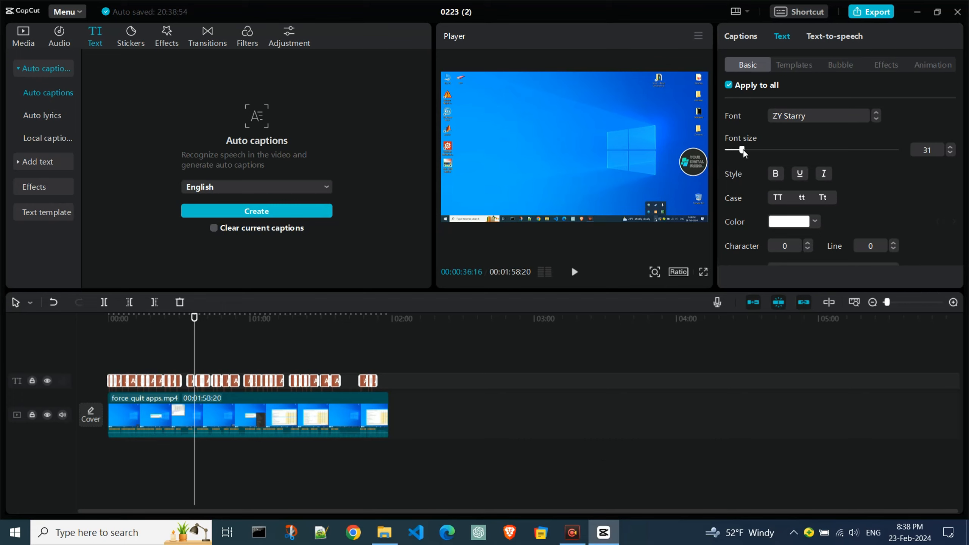
click(780, 177)
Step: Play the video to check the caption size and reduce the font size of all captions to 10
scroll(878, 195, down, 2)
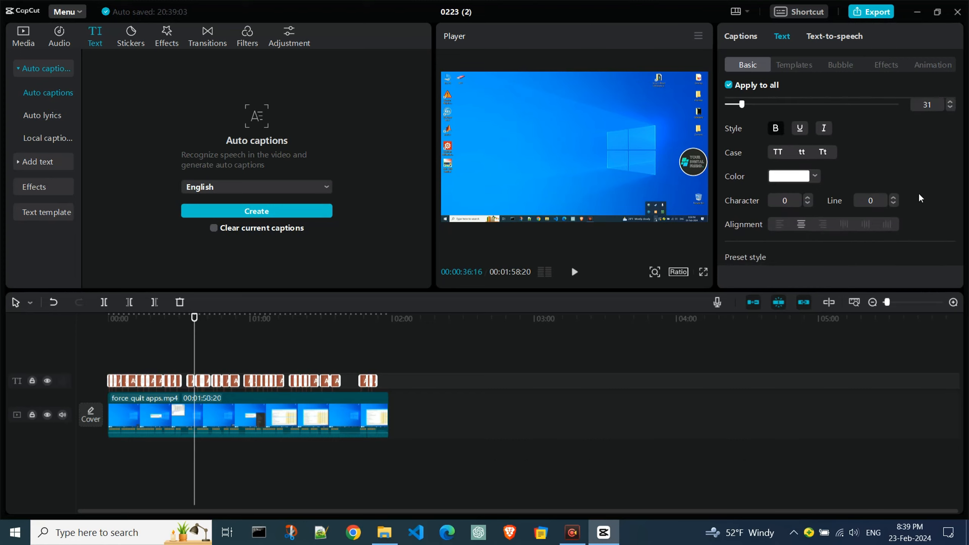
scroll(918, 191, down, 2)
scroll(920, 190, down, 1)
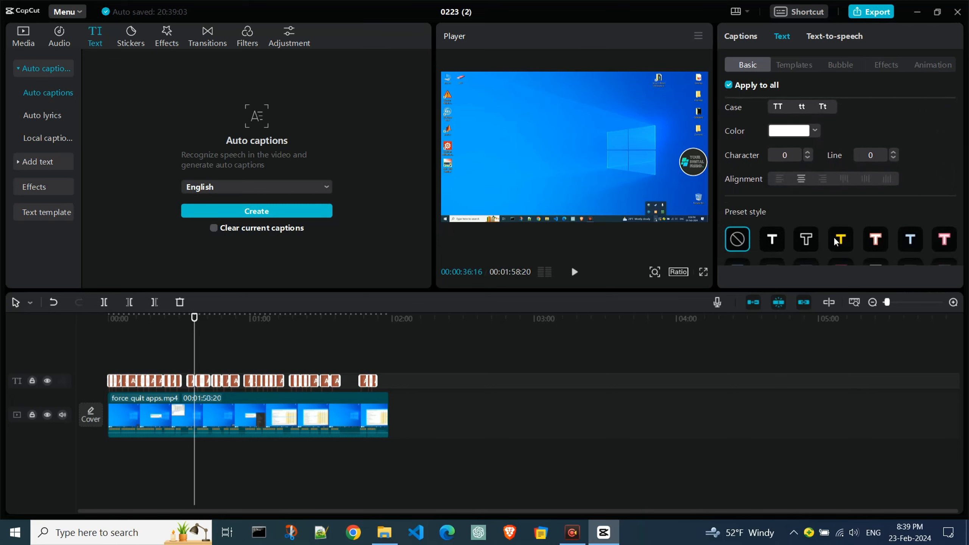
key(space)
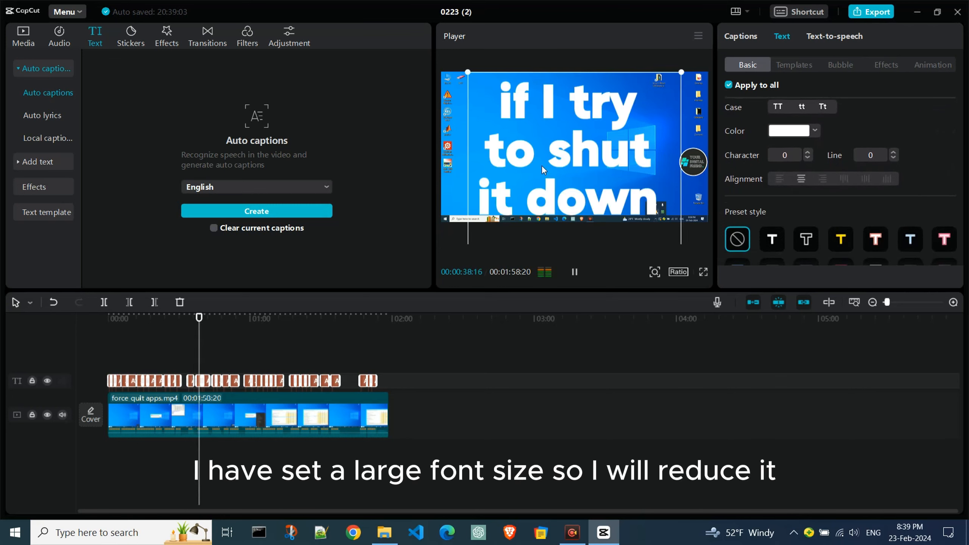
scroll(816, 198, up, 5)
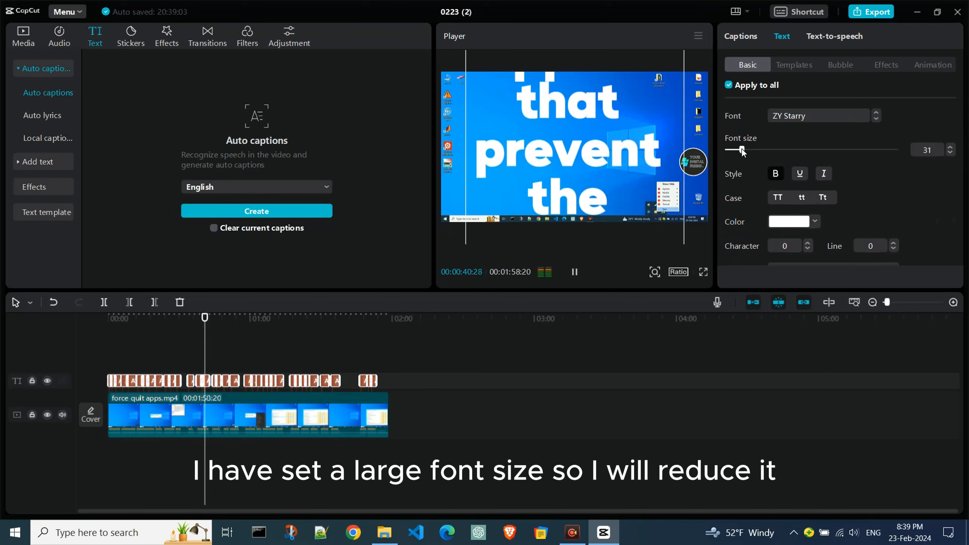
drag(741, 149, 729, 150)
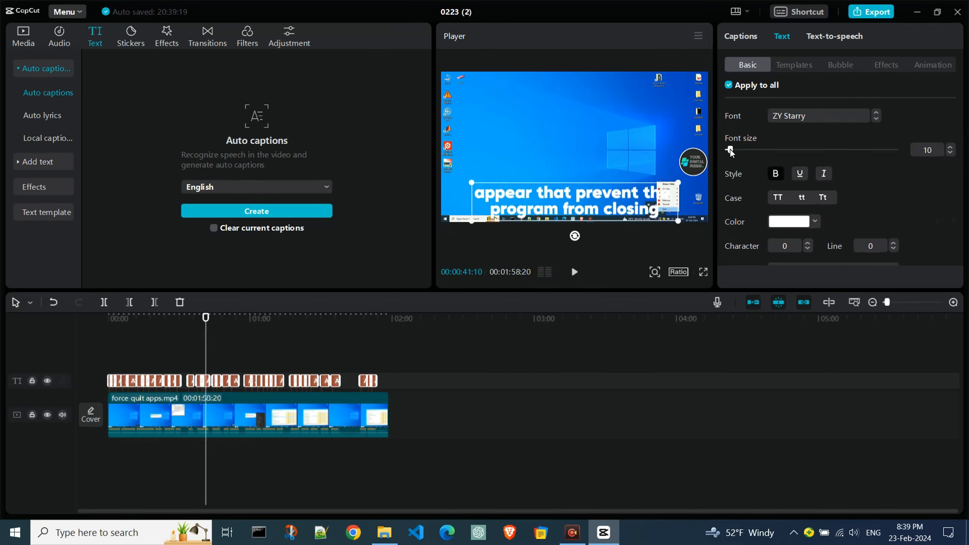
Step: Set the text colour of all captions to the yellow shade FFBF17 and check it at about one minute on the timeline
click(815, 222)
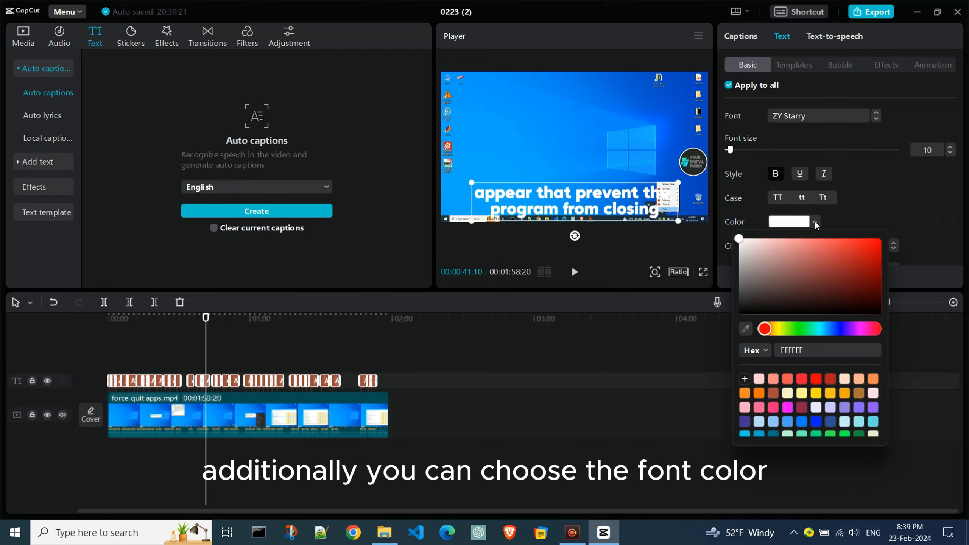
click(795, 329)
drag(796, 329, 785, 329)
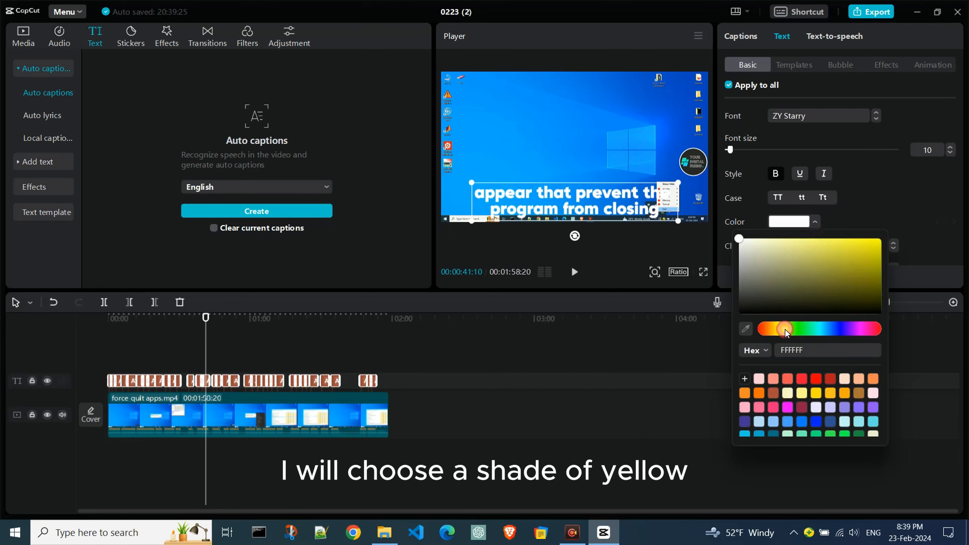
click(744, 392)
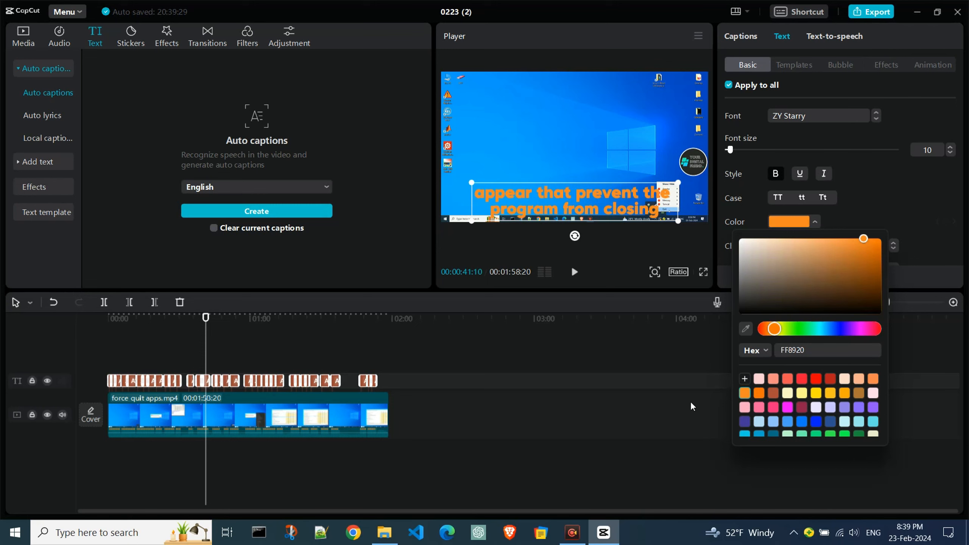
click(834, 394)
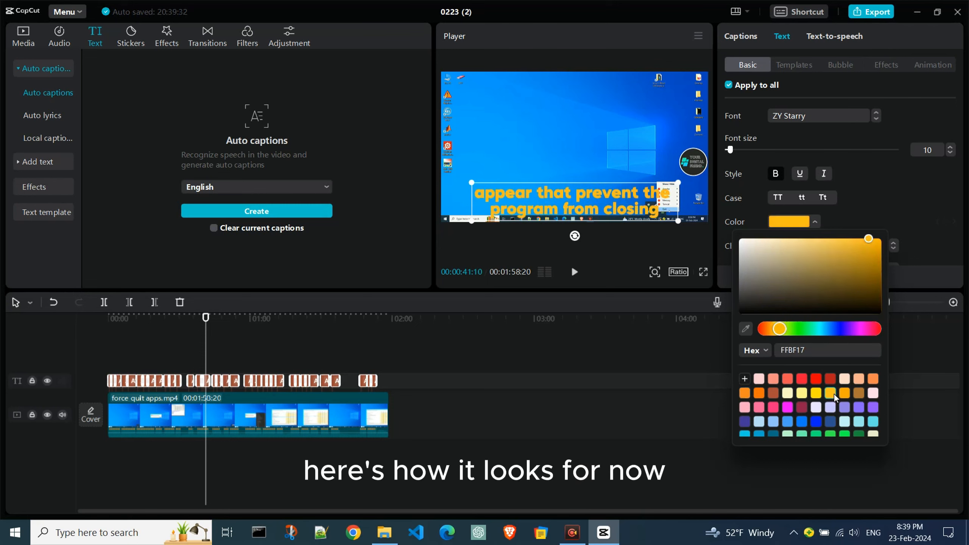
click(664, 428)
click(254, 319)
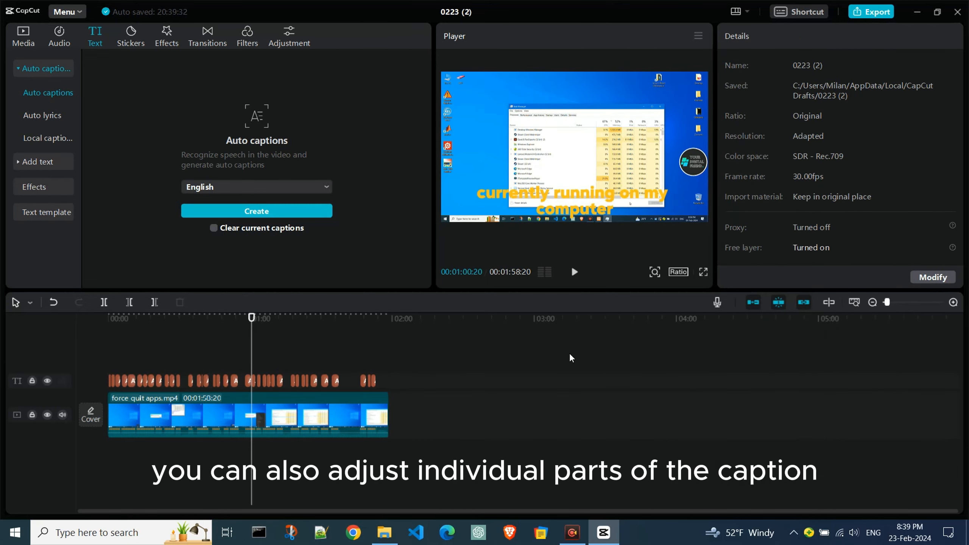
Step: Play the video past the one-minute mark and look through the texts of individual captions in the second half
key(space)
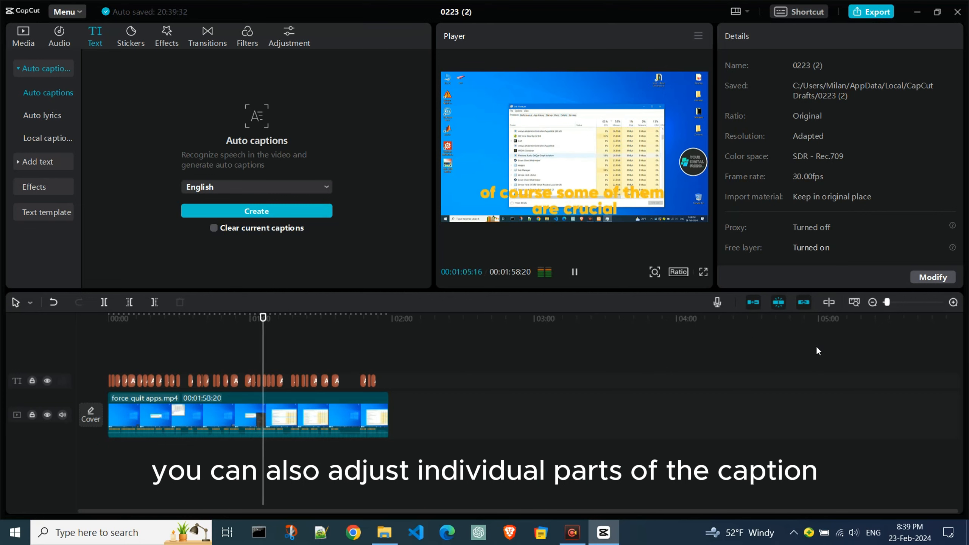
click(305, 380)
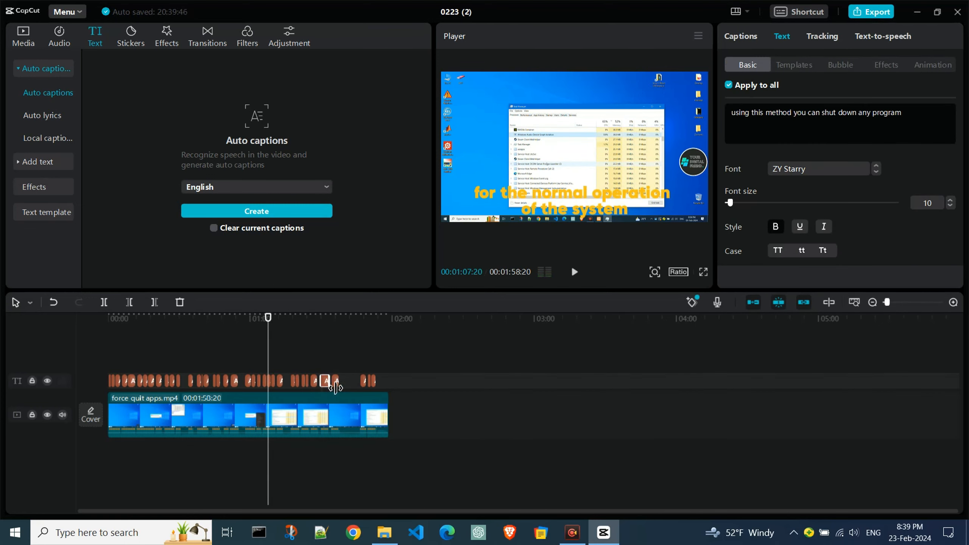
click(336, 382)
click(366, 381)
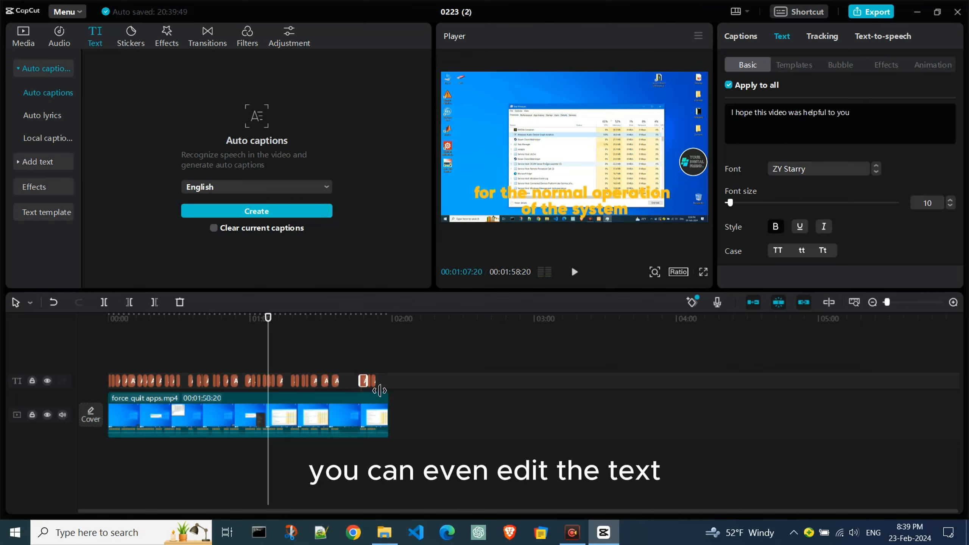
Step: Capitalise the words "digital family" in the last caption so it reads "and become part of our DIGITAL FAMILY"
click(372, 381)
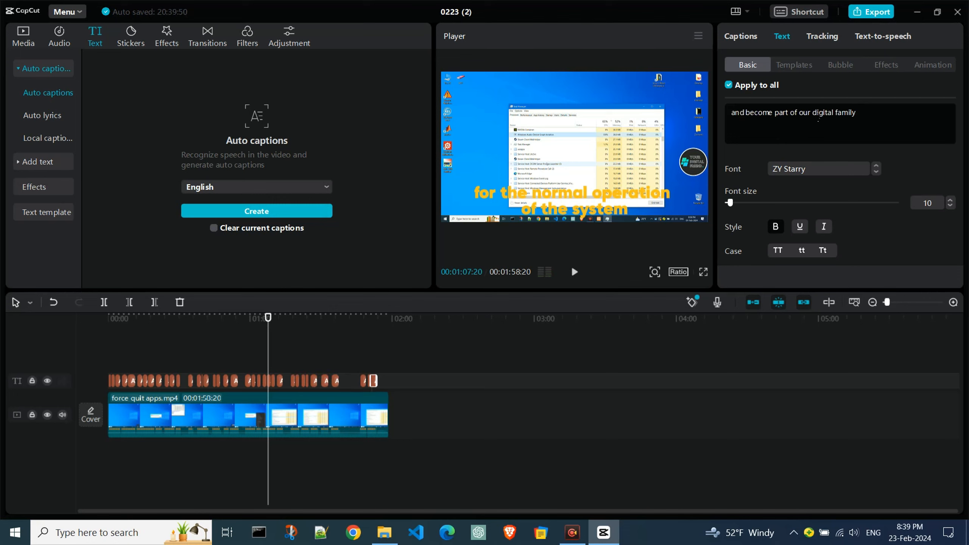
drag(812, 113, 855, 113)
text(DIGITAS)
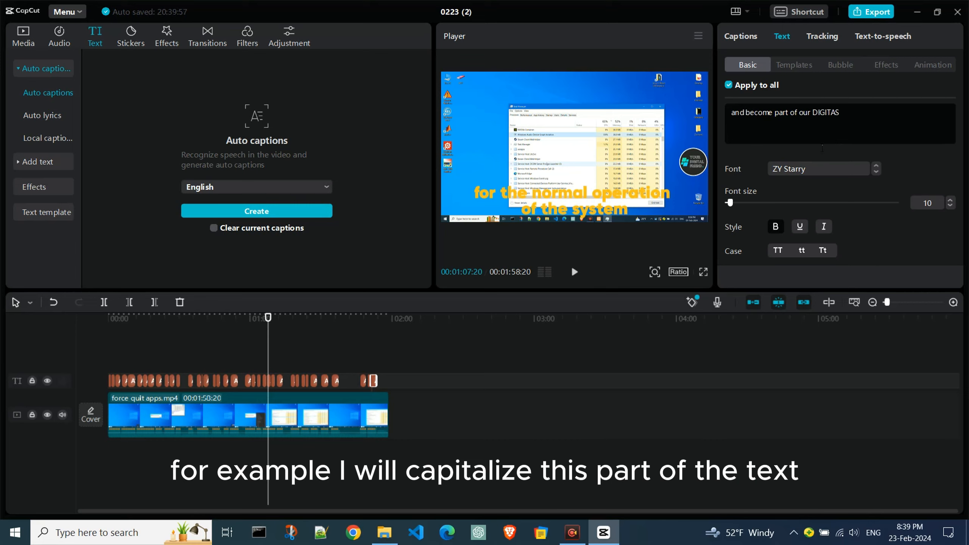
key(BackSpace)
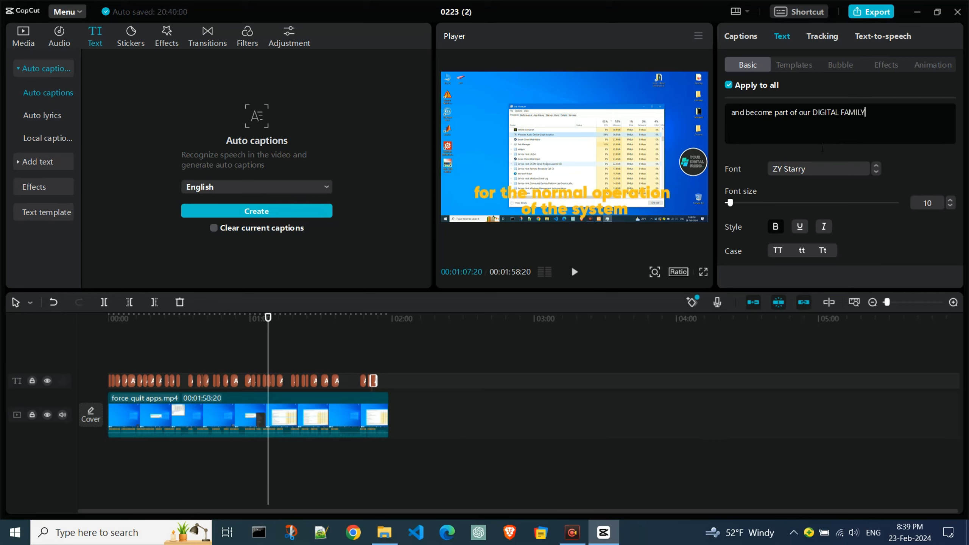
click(616, 424)
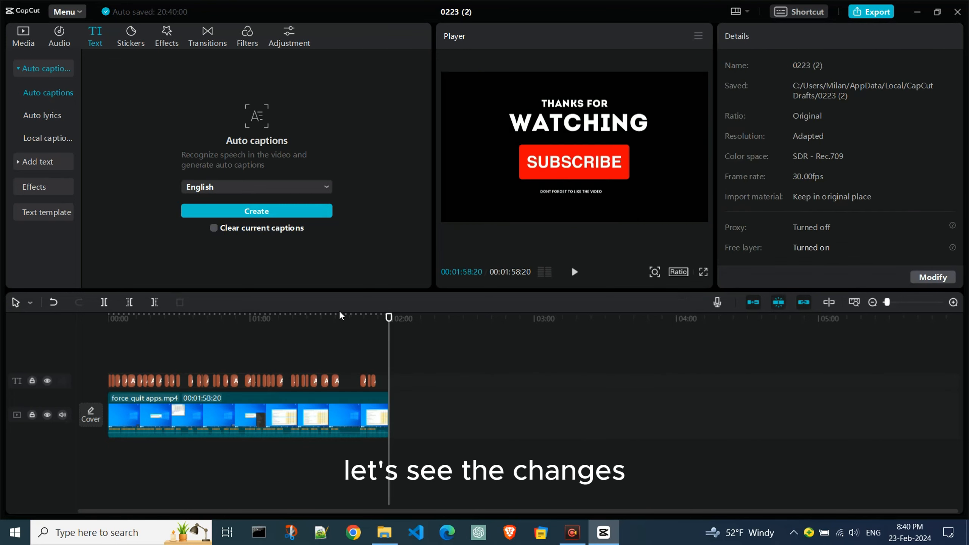
Step: Play the end of the video from just before the last captions to check the edited text, and pause it
click(361, 317)
key(space)
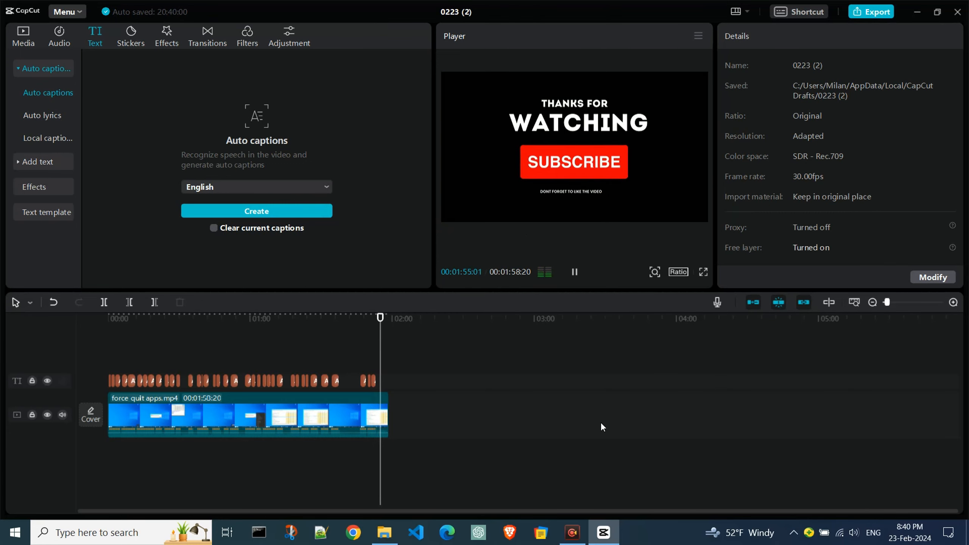
key(space)
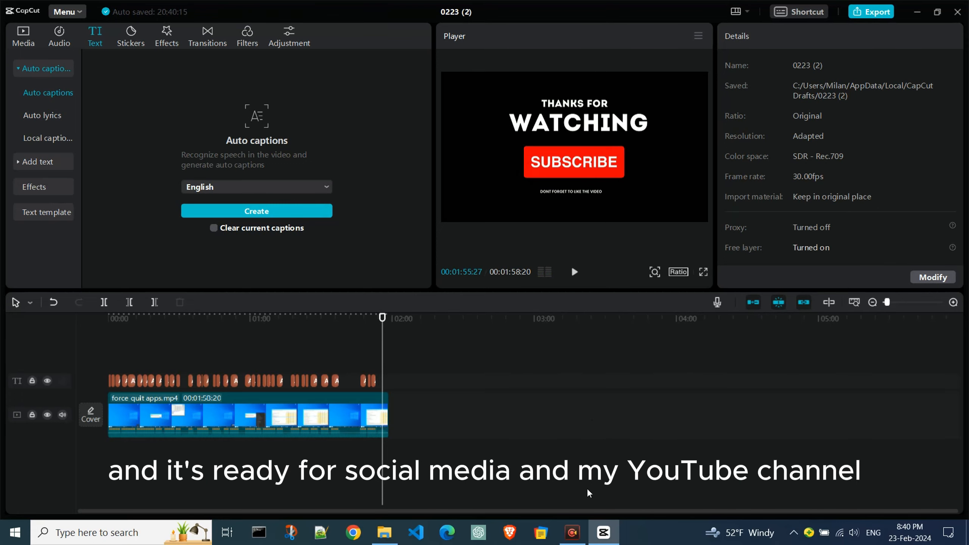
Step: Open the export settings for the captioned video
click(877, 13)
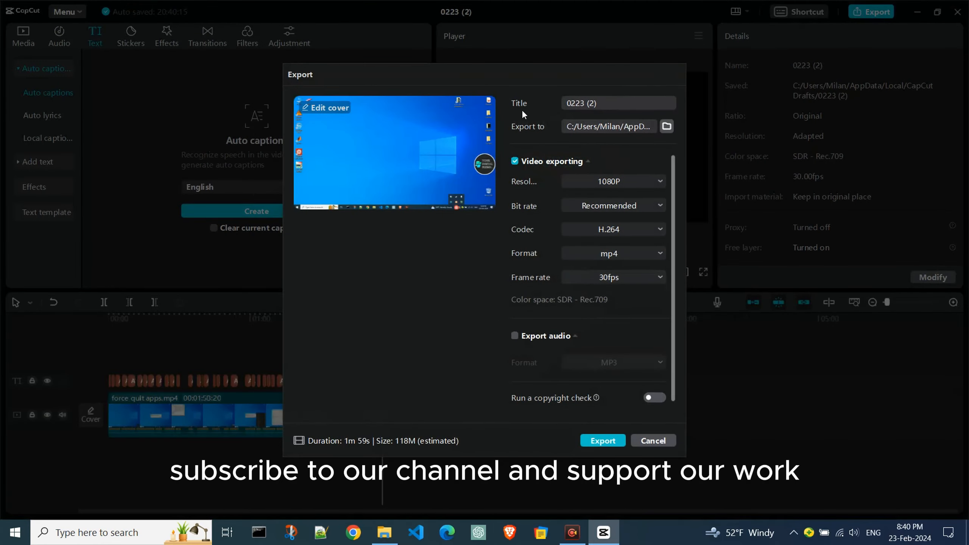